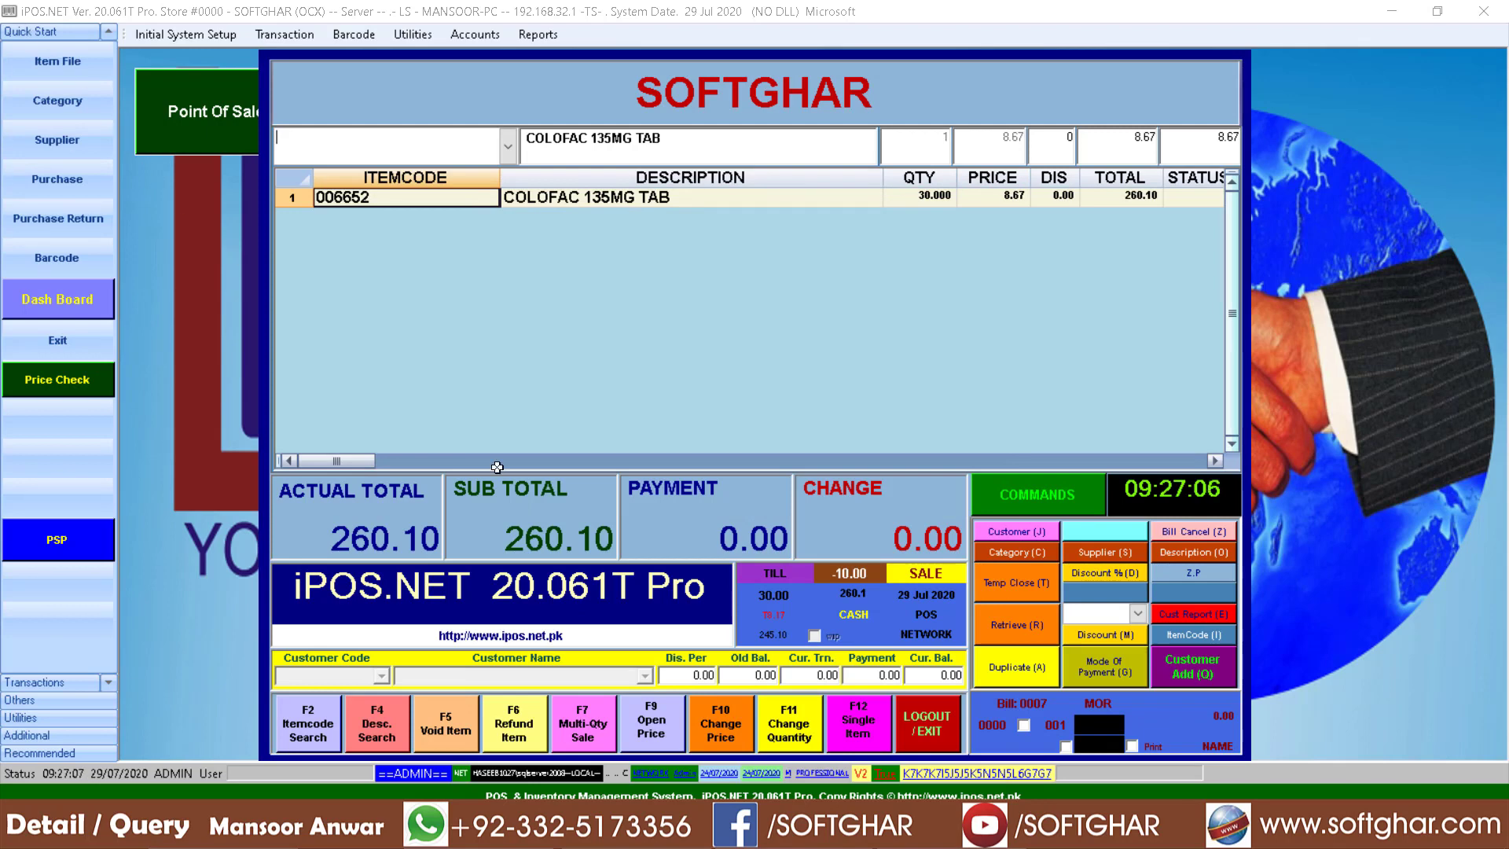
# Step: Add the item CAC PLUS ORANGE 20S to the bill from the product list
pyautogui.write('c')
pyautogui.press('Down')
pyautogui.press('Down')
pyautogui.press('Down')
pyautogui.press('Down')
pyautogui.press('Down')
pyautogui.press('Down')
pyautogui.press('Down')
pyautogui.press('Down')
pyautogui.press('Down')
pyautogui.press('Down')
pyautogui.press('Down')
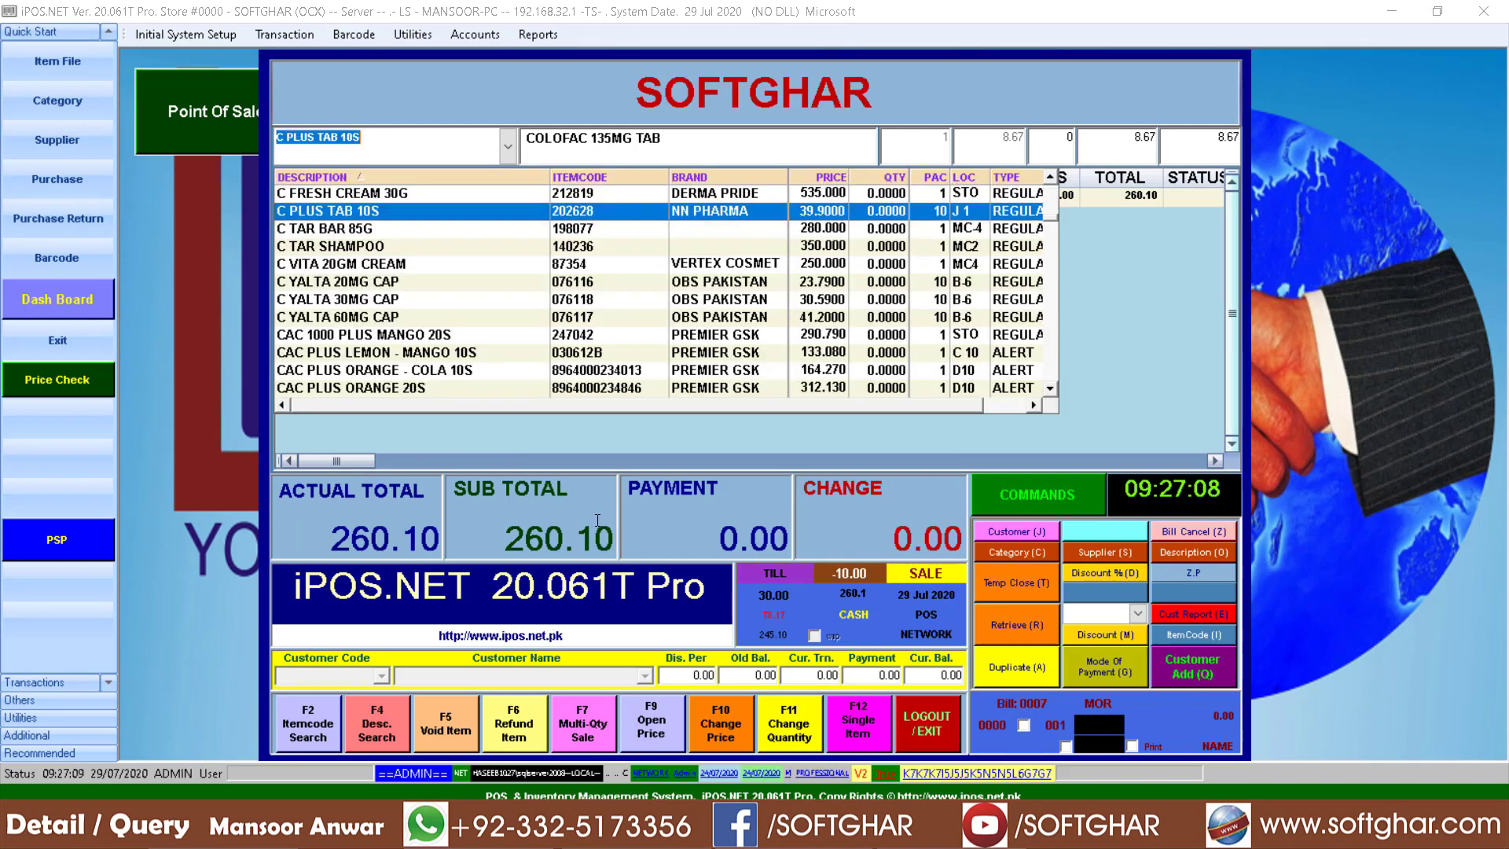
pyautogui.press('Return')
# Step: Apply a 5 percent discount to the whole bill and enter a payment of 600
pyautogui.hotkey('ctrl', 'd')
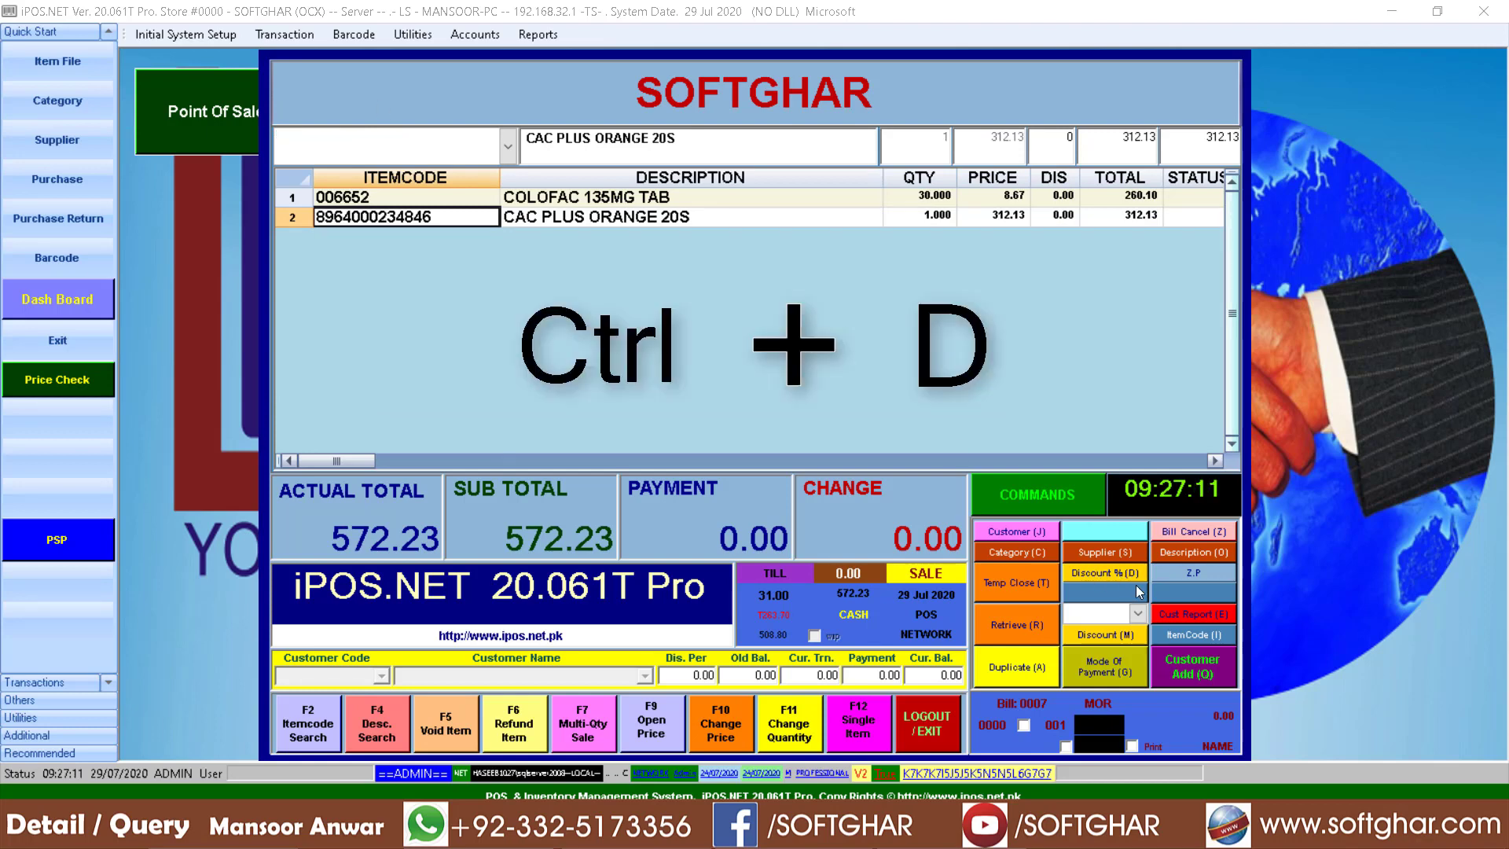
pyautogui.write('5')
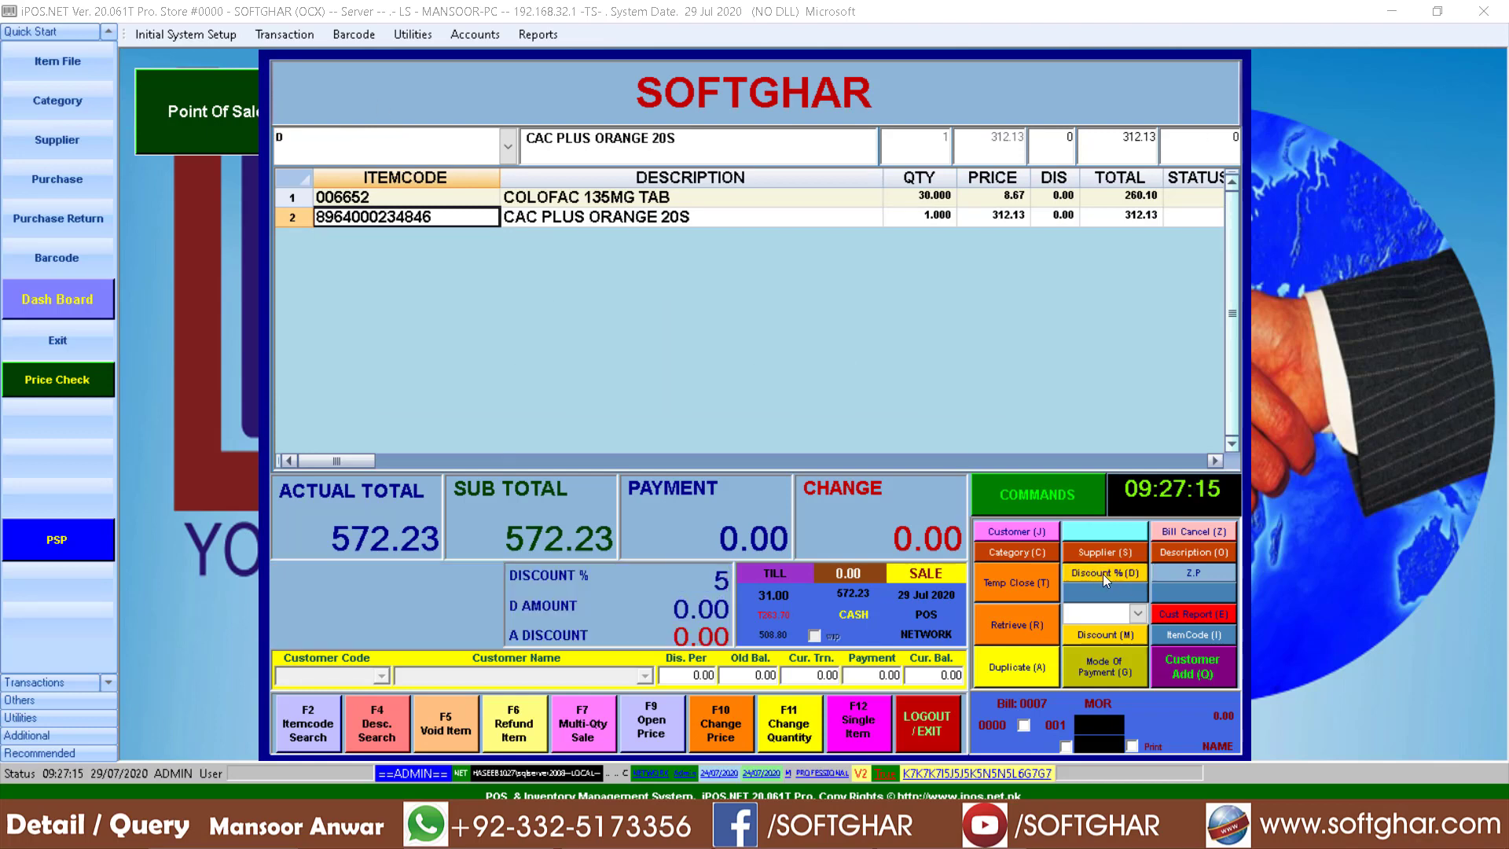
pyautogui.press('Return')
pyautogui.press('Return')
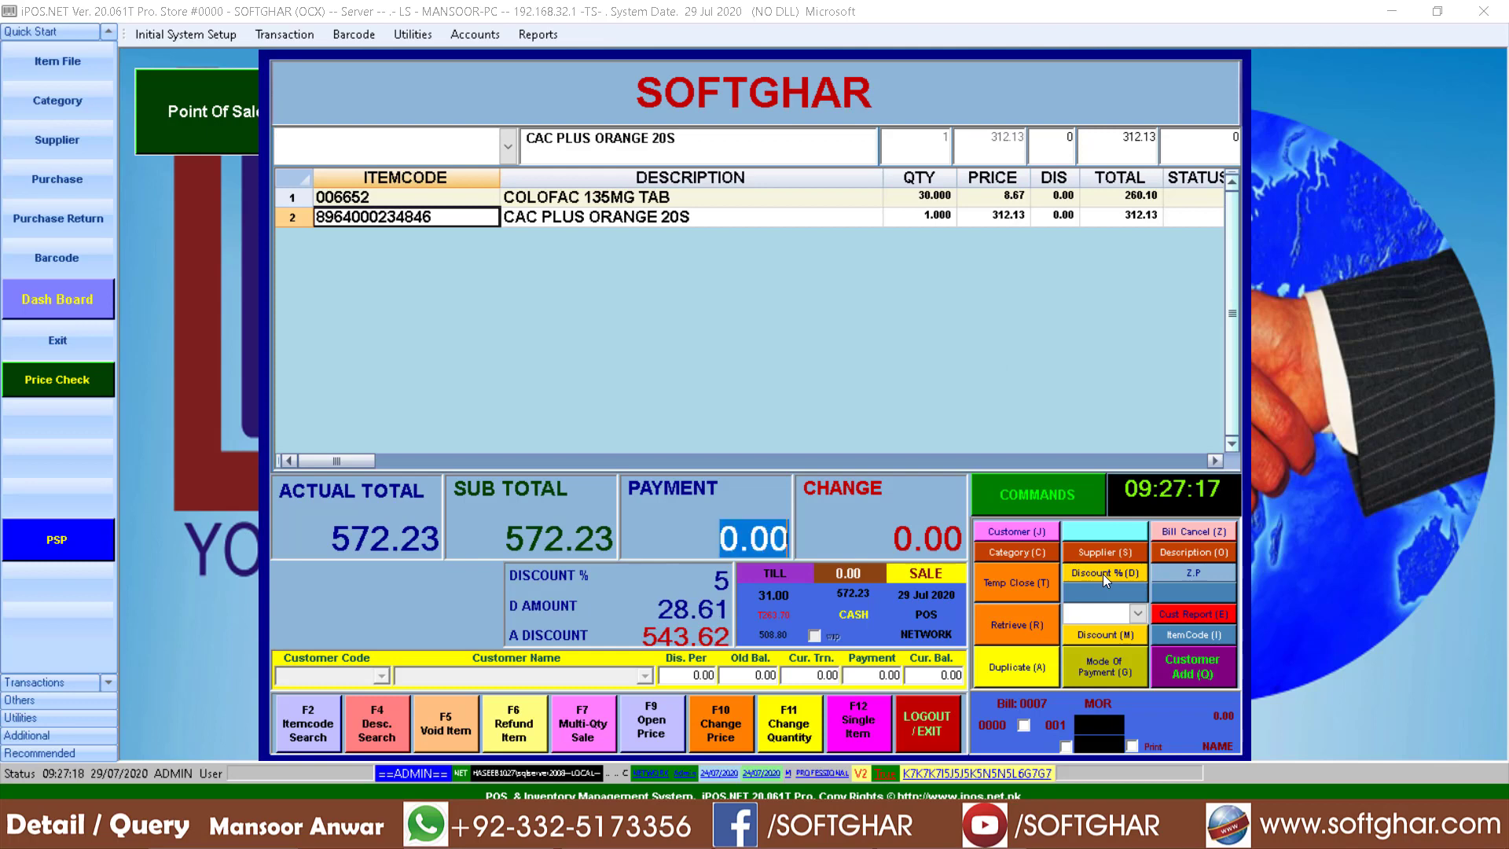
pyautogui.write('600')
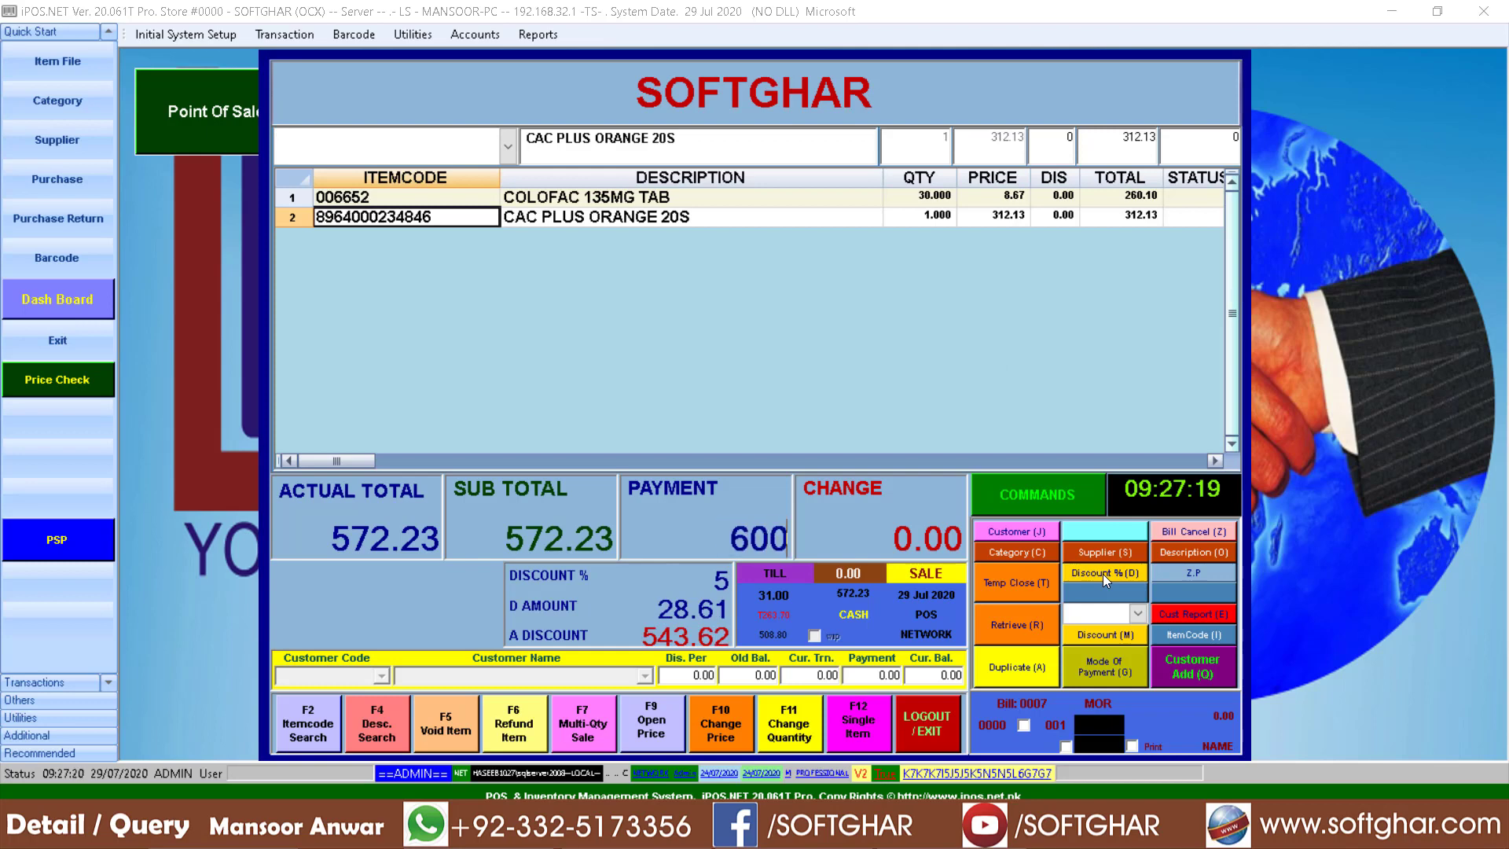
pyautogui.press('Return')
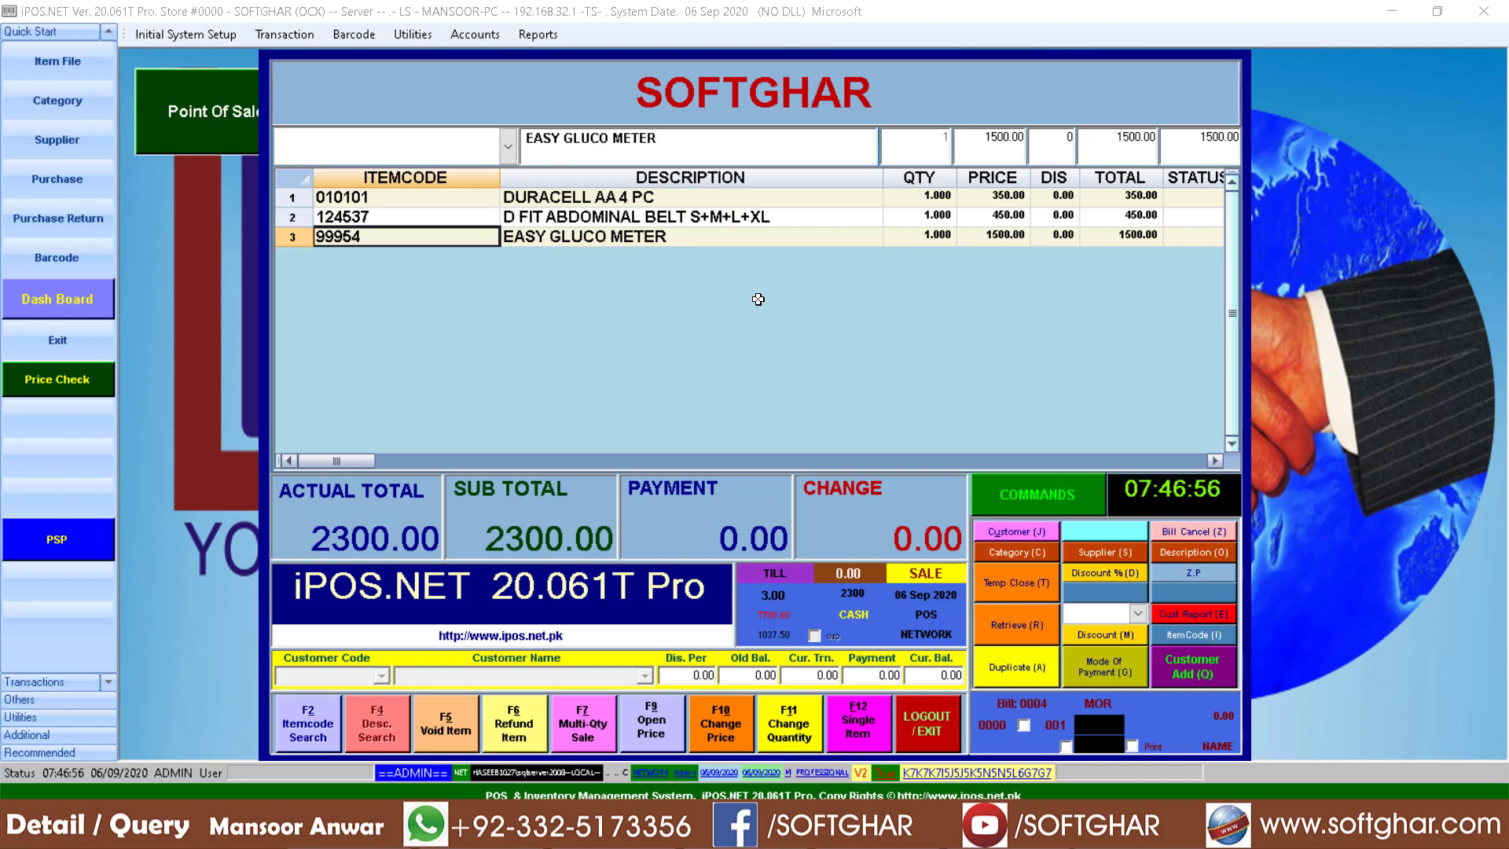
# Step: Apply a single-item discount of 10 percent to the DURACELL AA 4 PC line of the bill
pyautogui.click(861, 722)
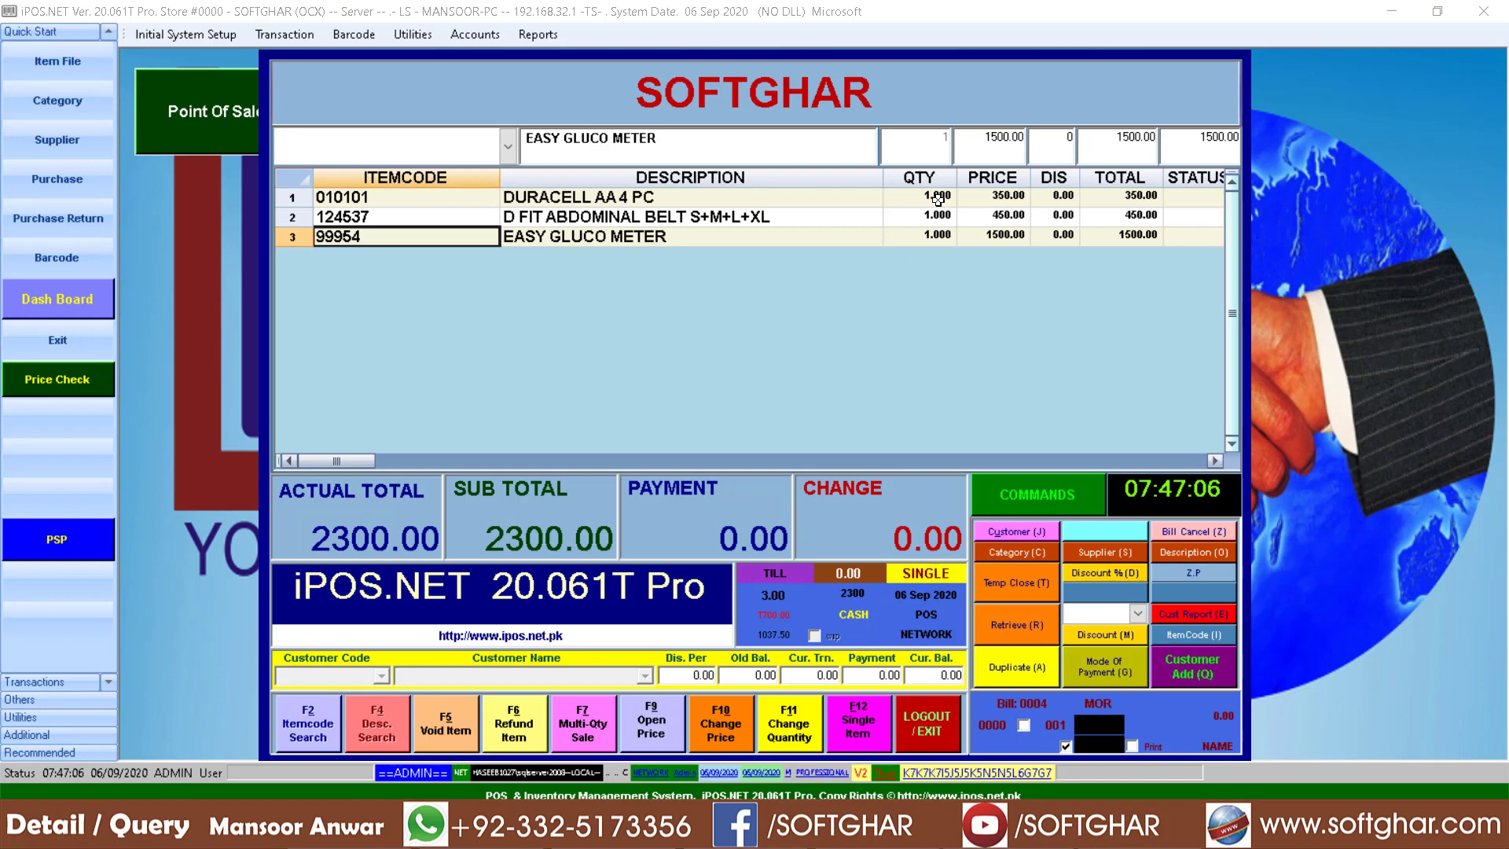
pyautogui.click(938, 200)
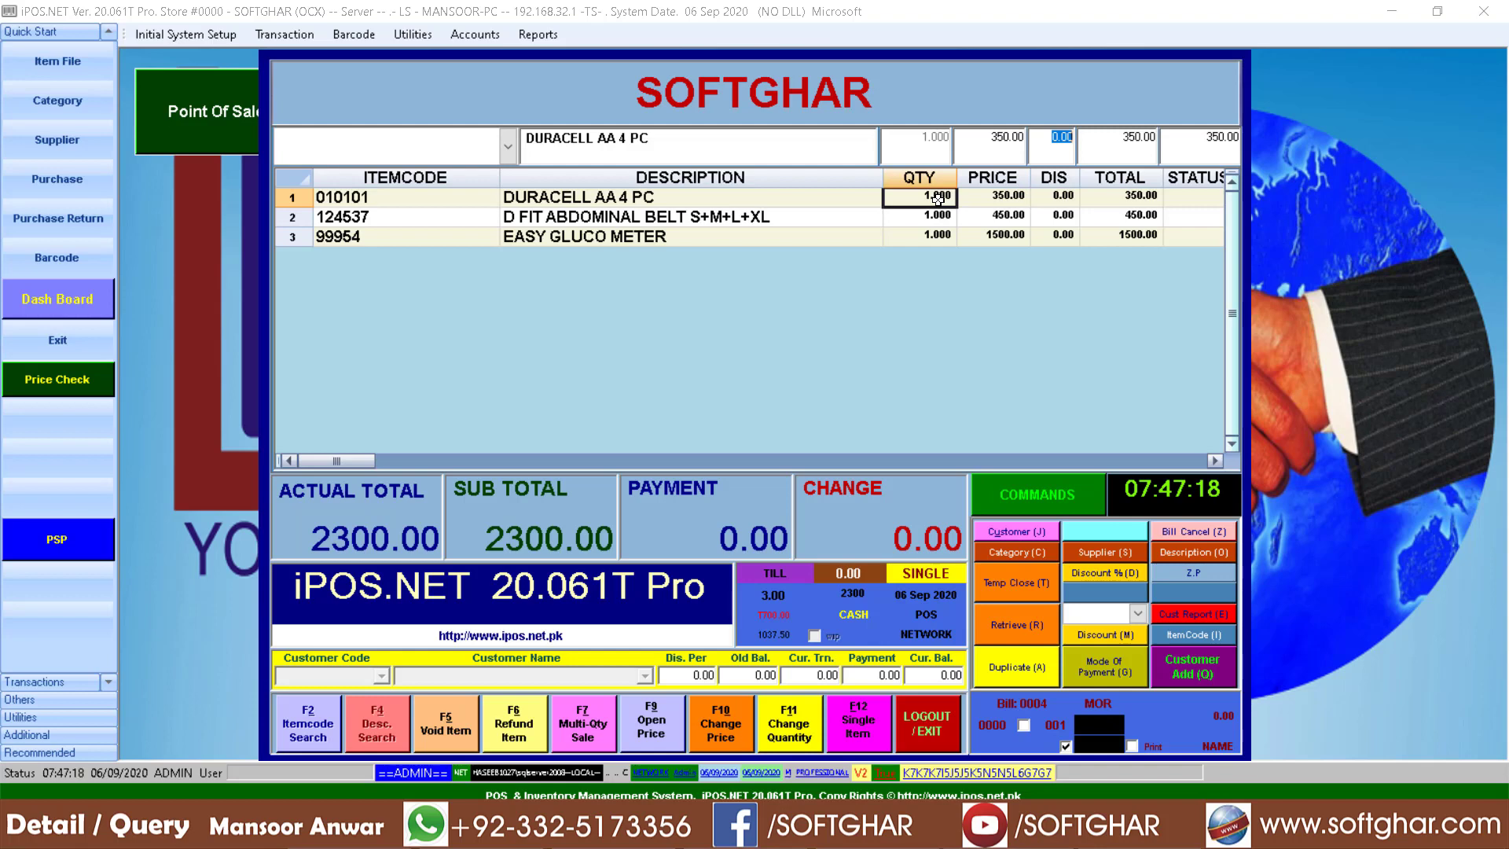
pyautogui.write('10')
pyautogui.press('Return')
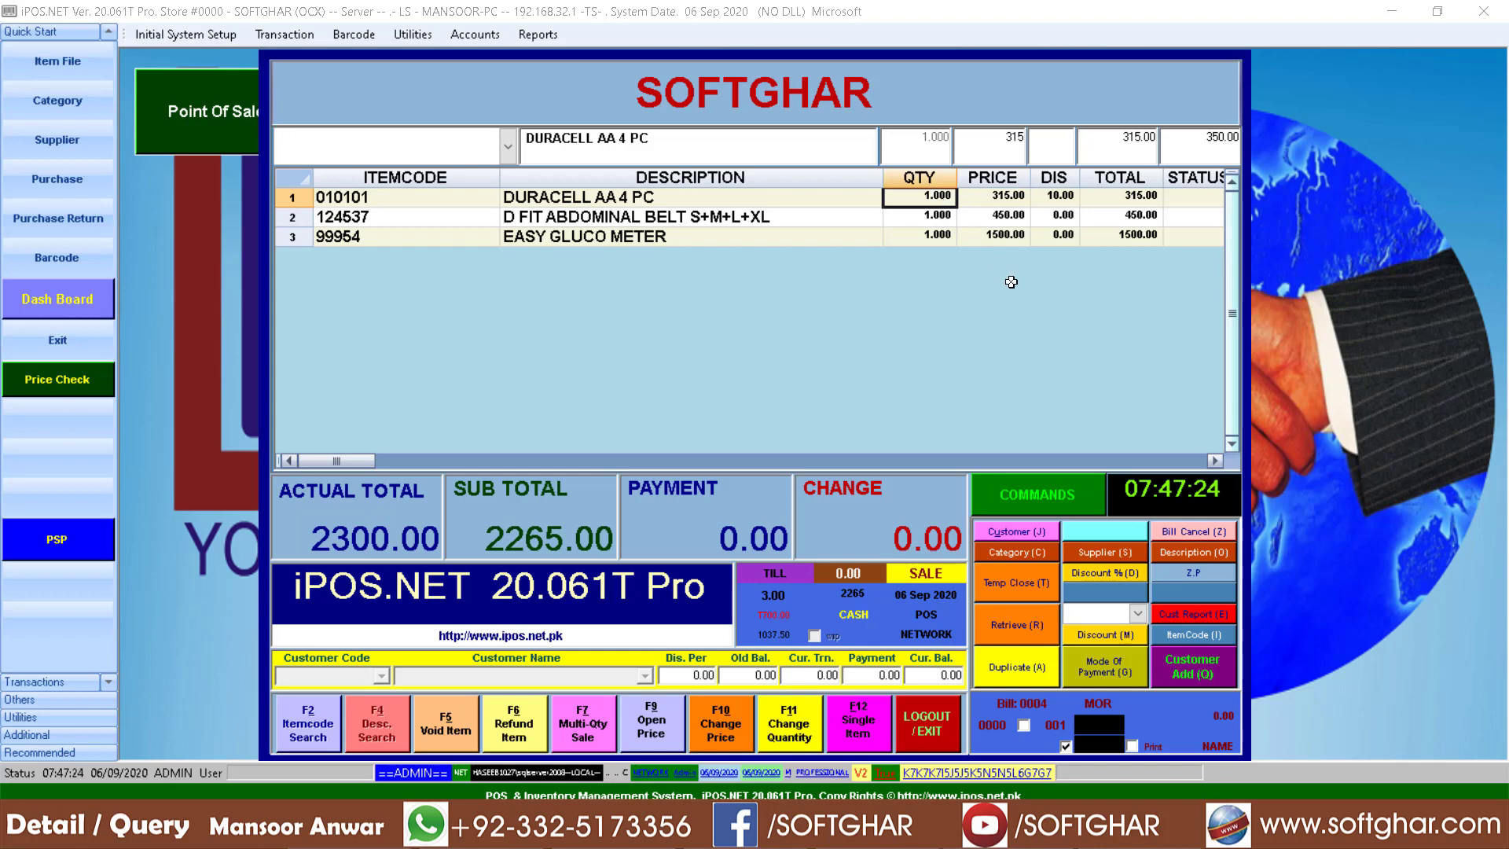
pyautogui.click(1002, 198)
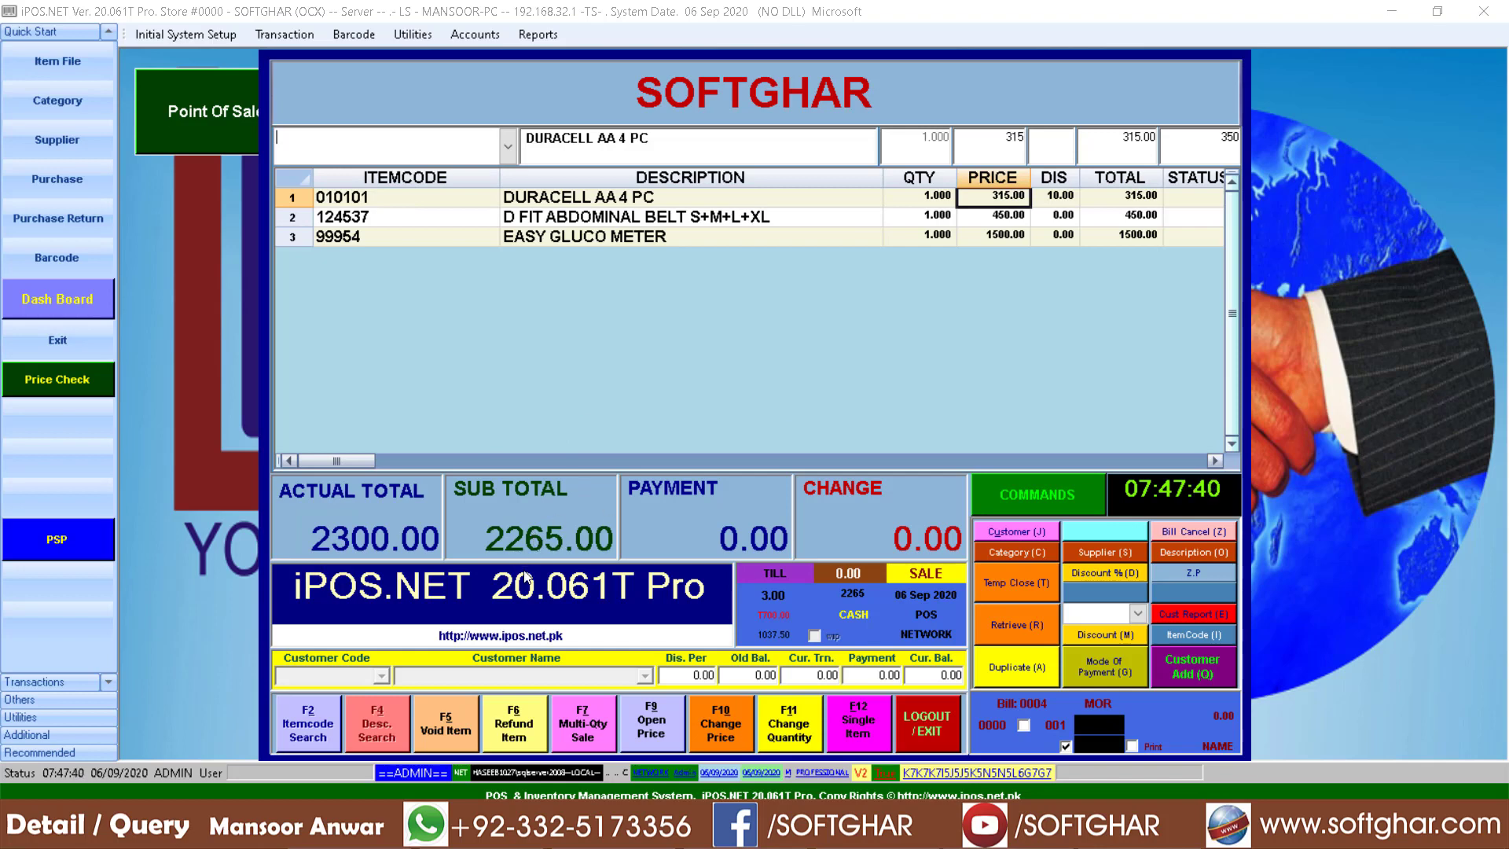
# Step: Enter a payment of 2500 and close the bill to start a new one
pyautogui.click(635, 493)
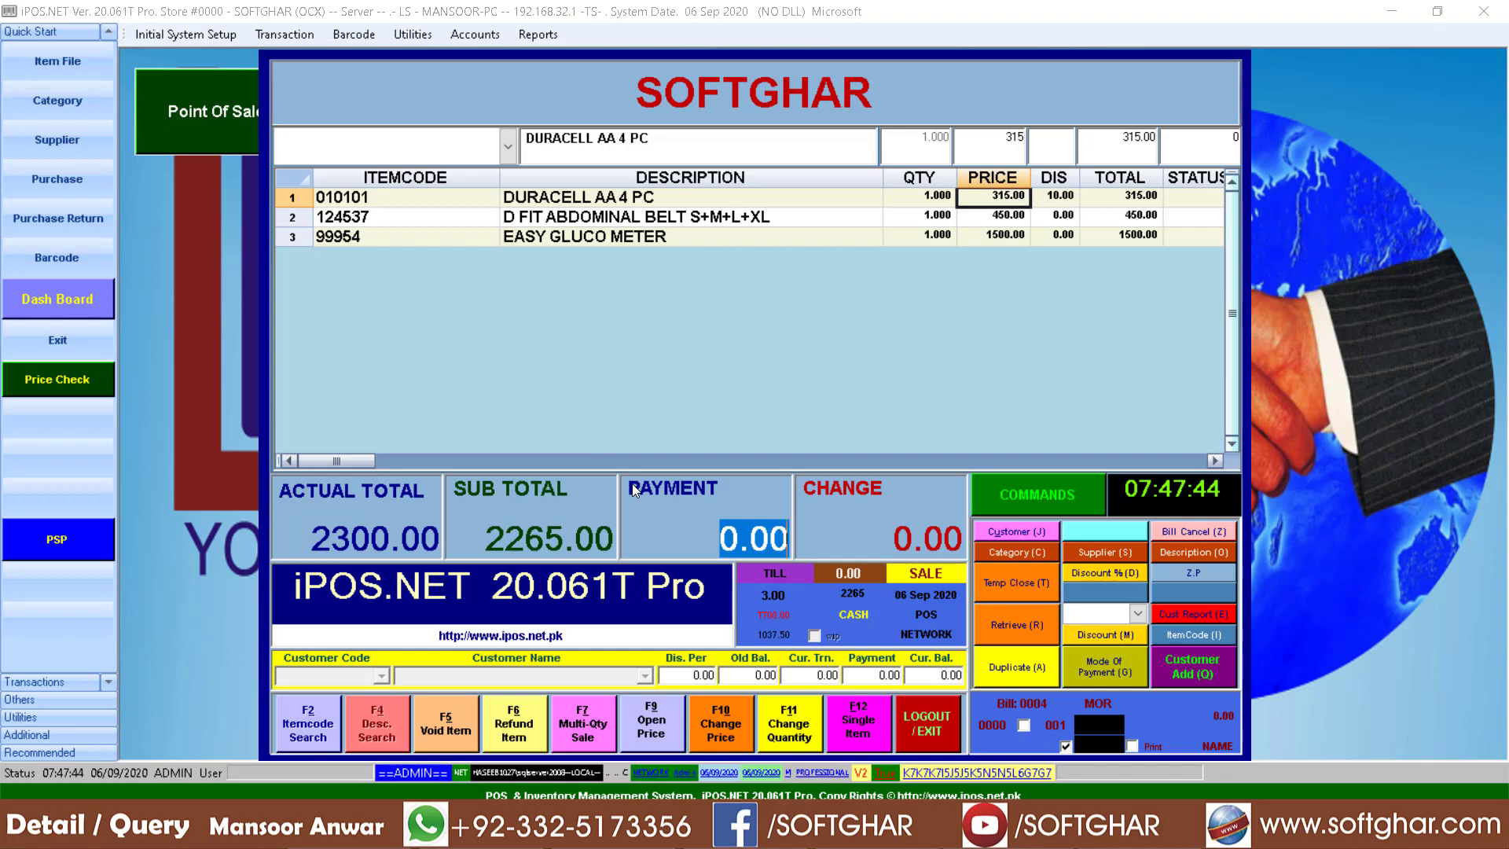
pyautogui.write('250')
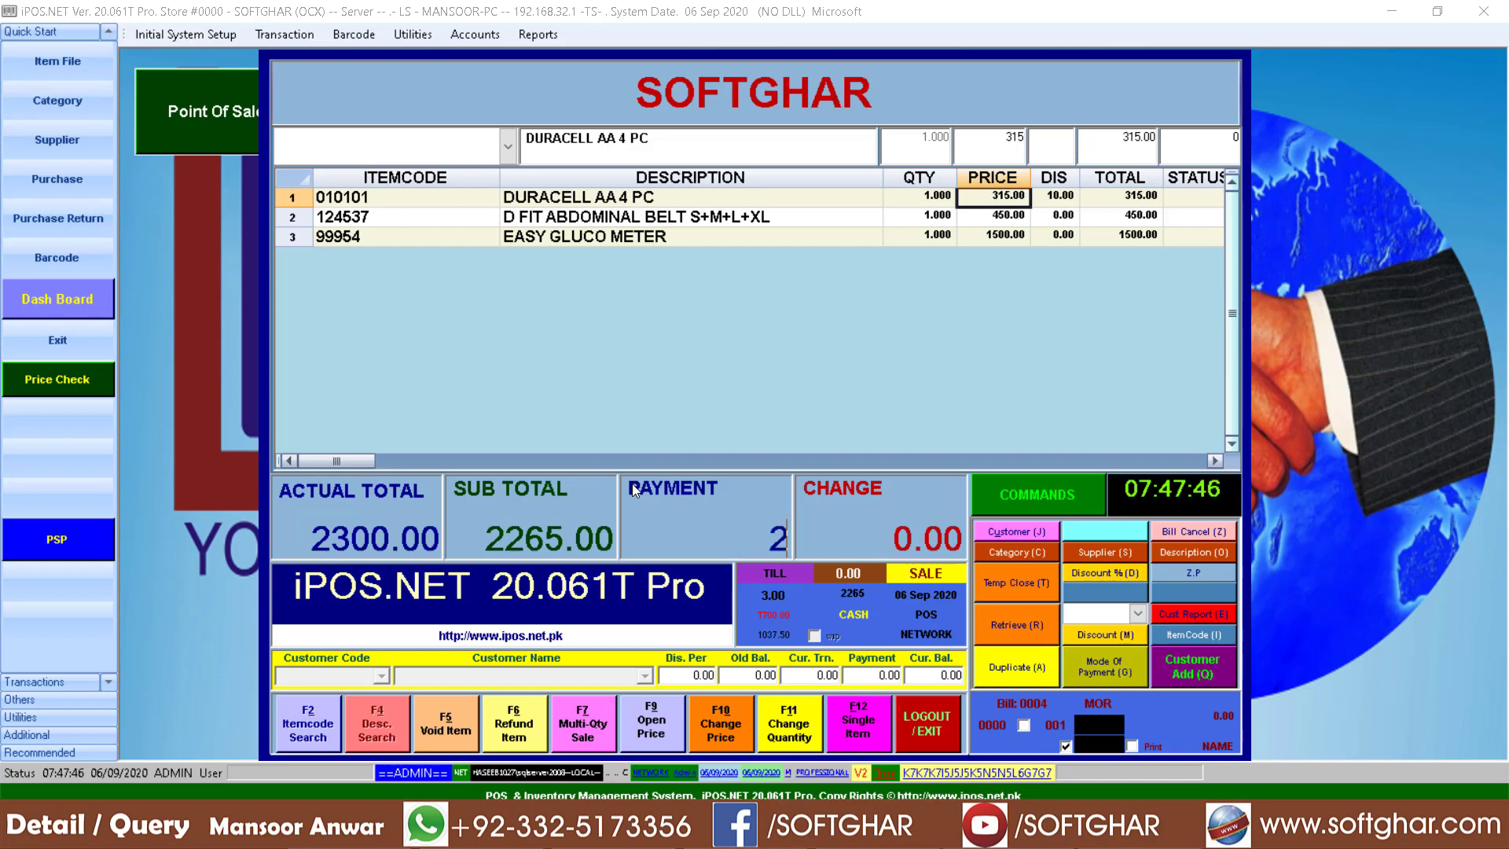
pyautogui.write('0')
pyautogui.press('Return')
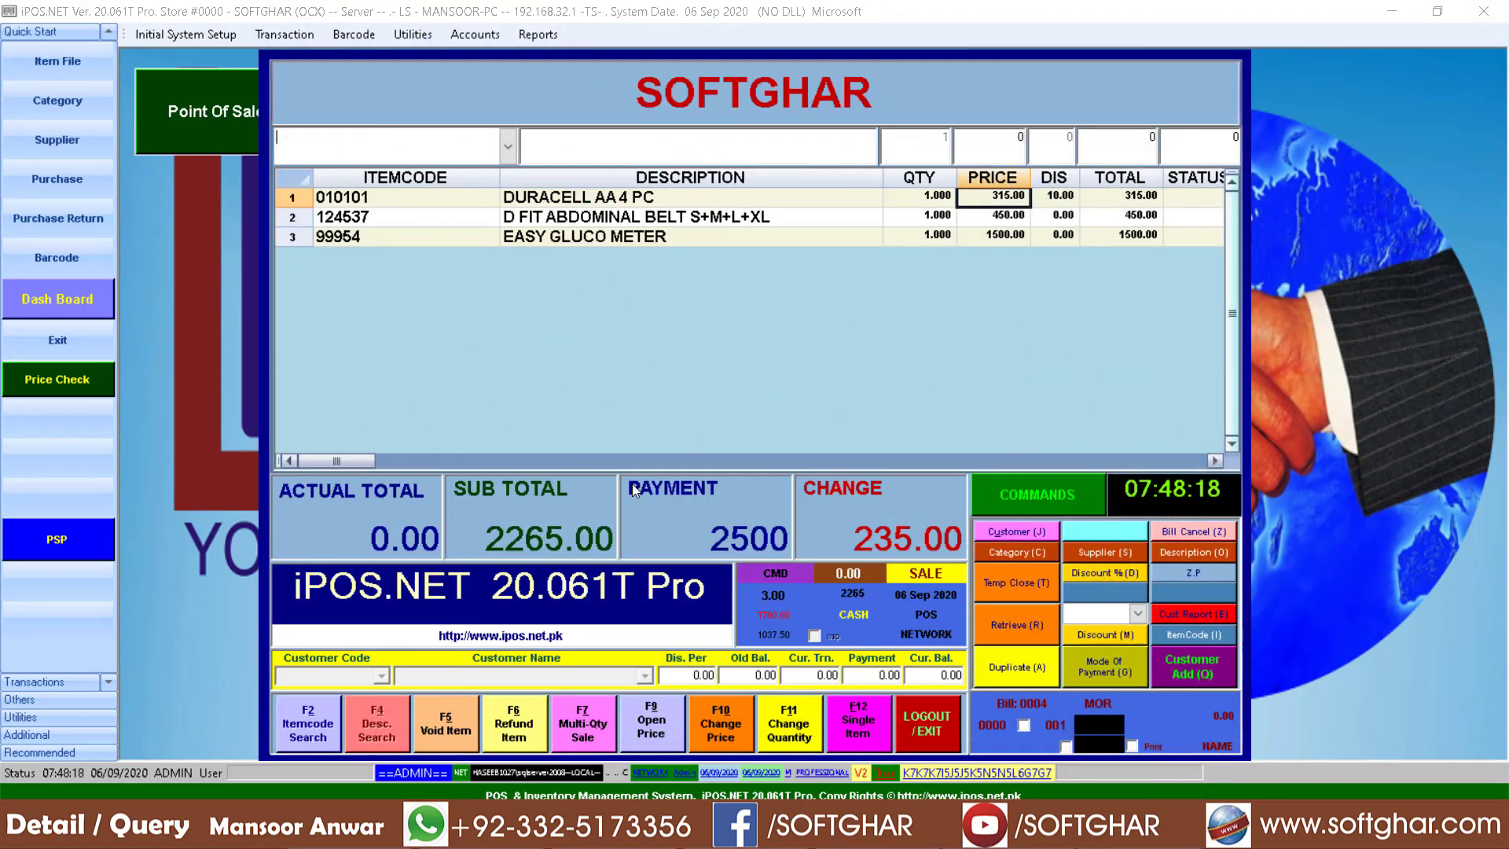
pyautogui.press('Return')
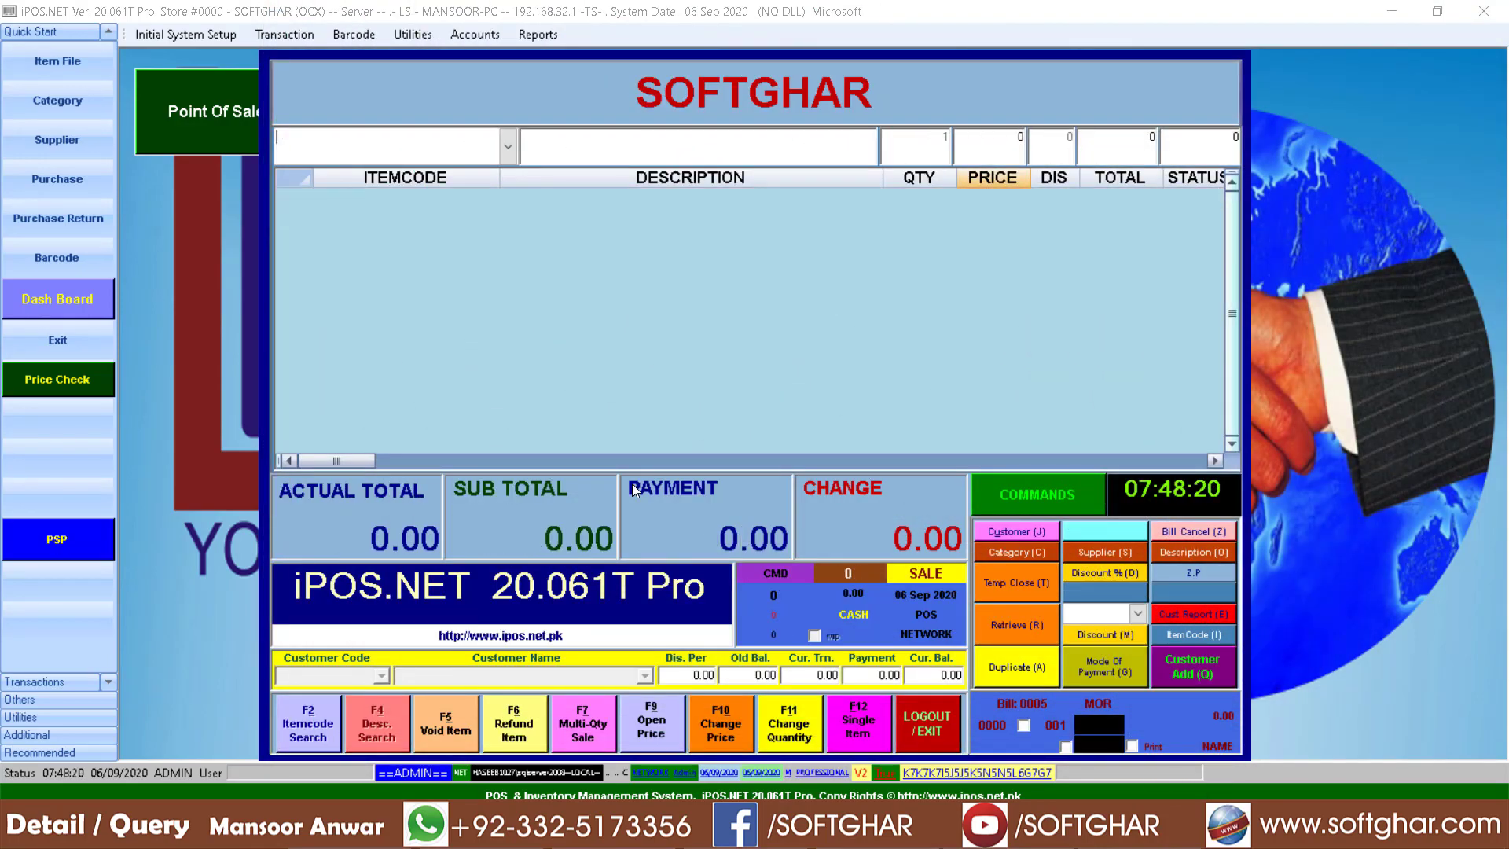
# Step: Log out of the point of sale and look up the SUNSILK BLACK SHINE 160ML record by description in the item file
pyautogui.press('Escape')
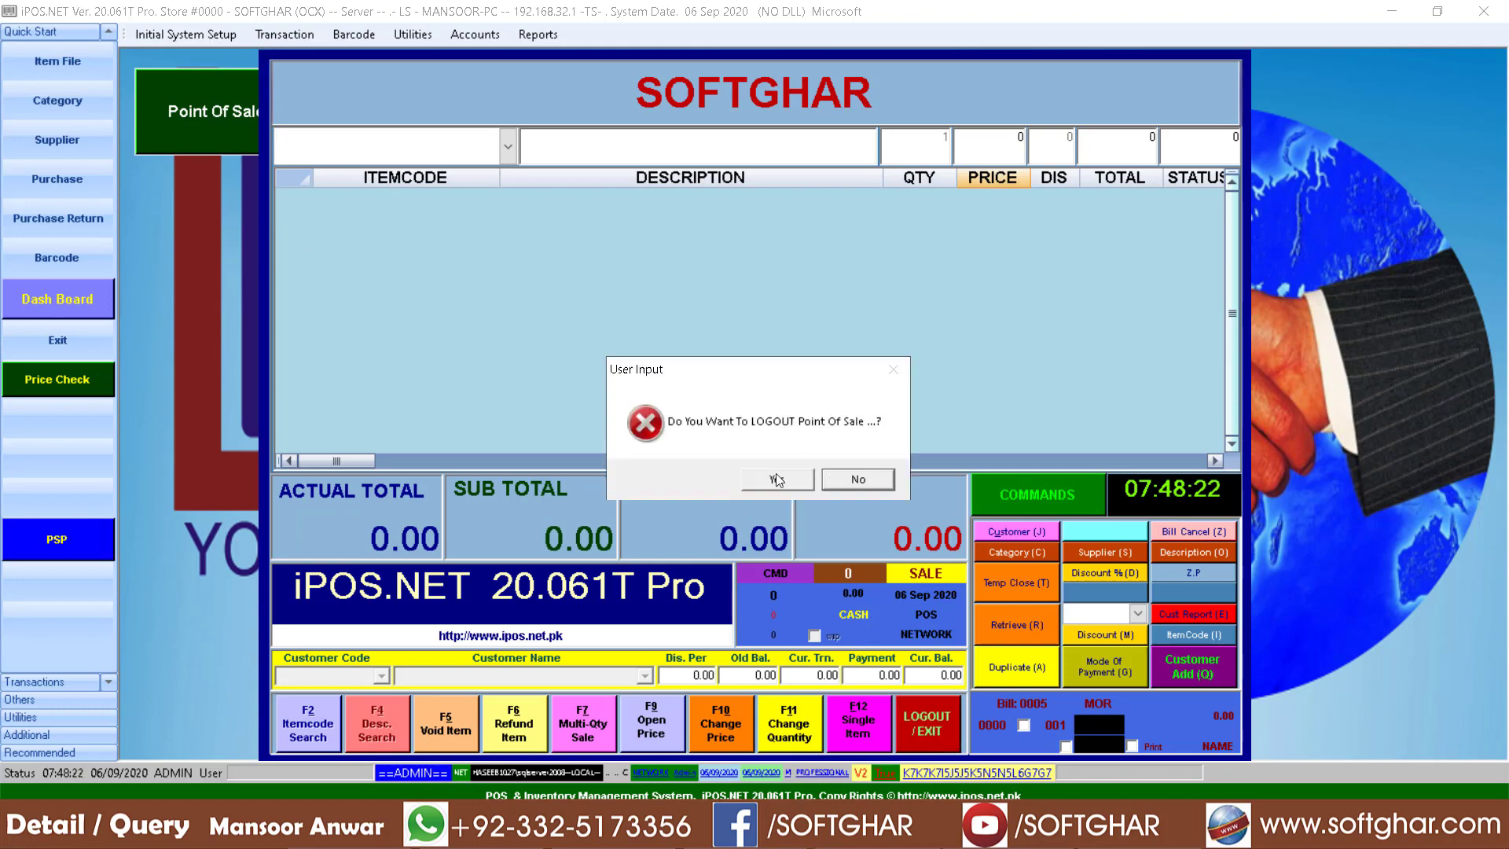
pyautogui.press('Return')
pyautogui.click(37, 66)
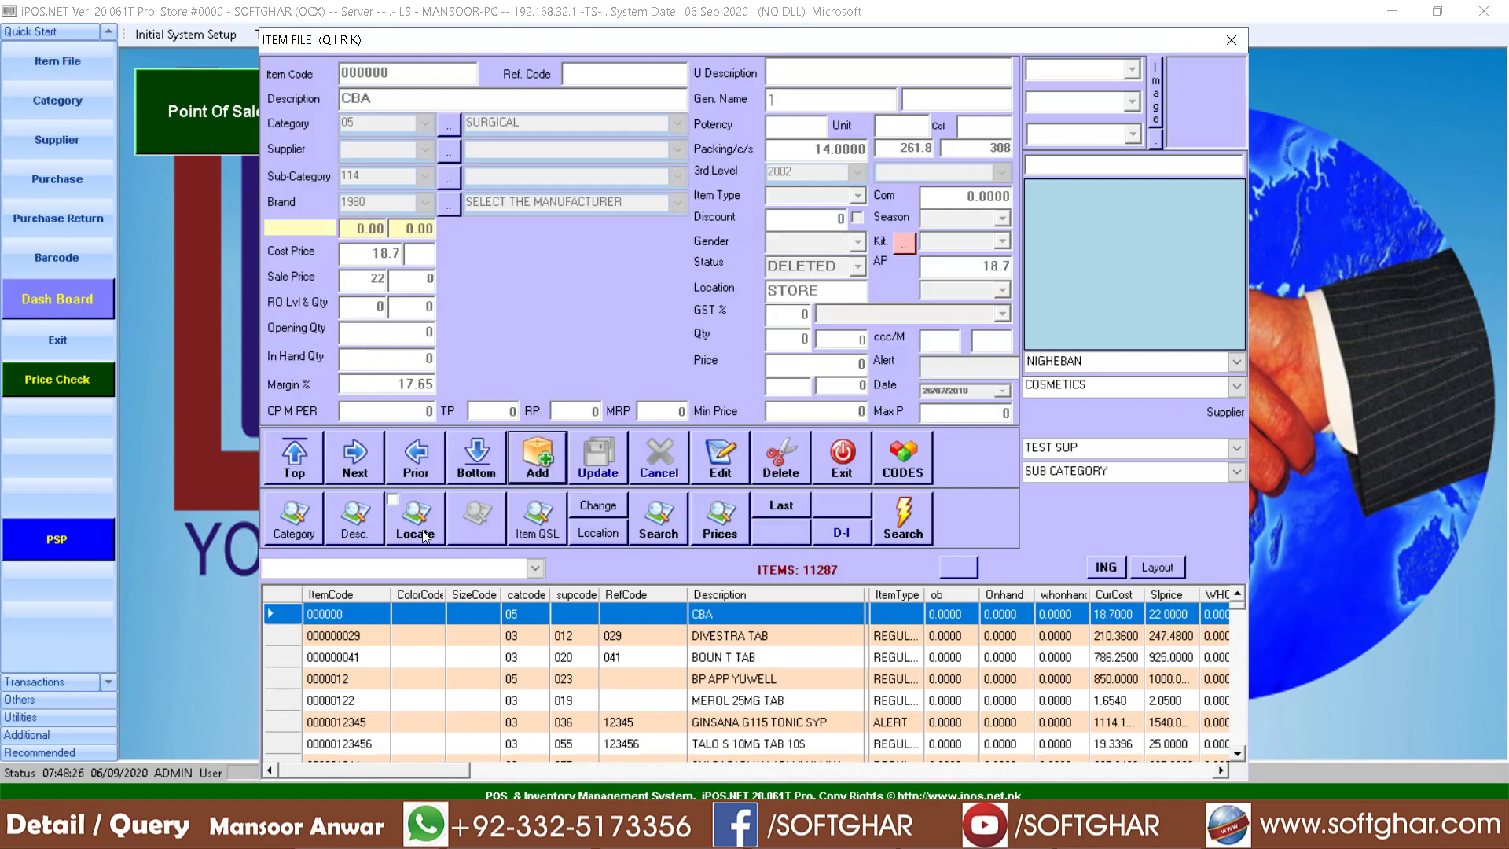
pyautogui.click(354, 530)
pyautogui.write('sun')
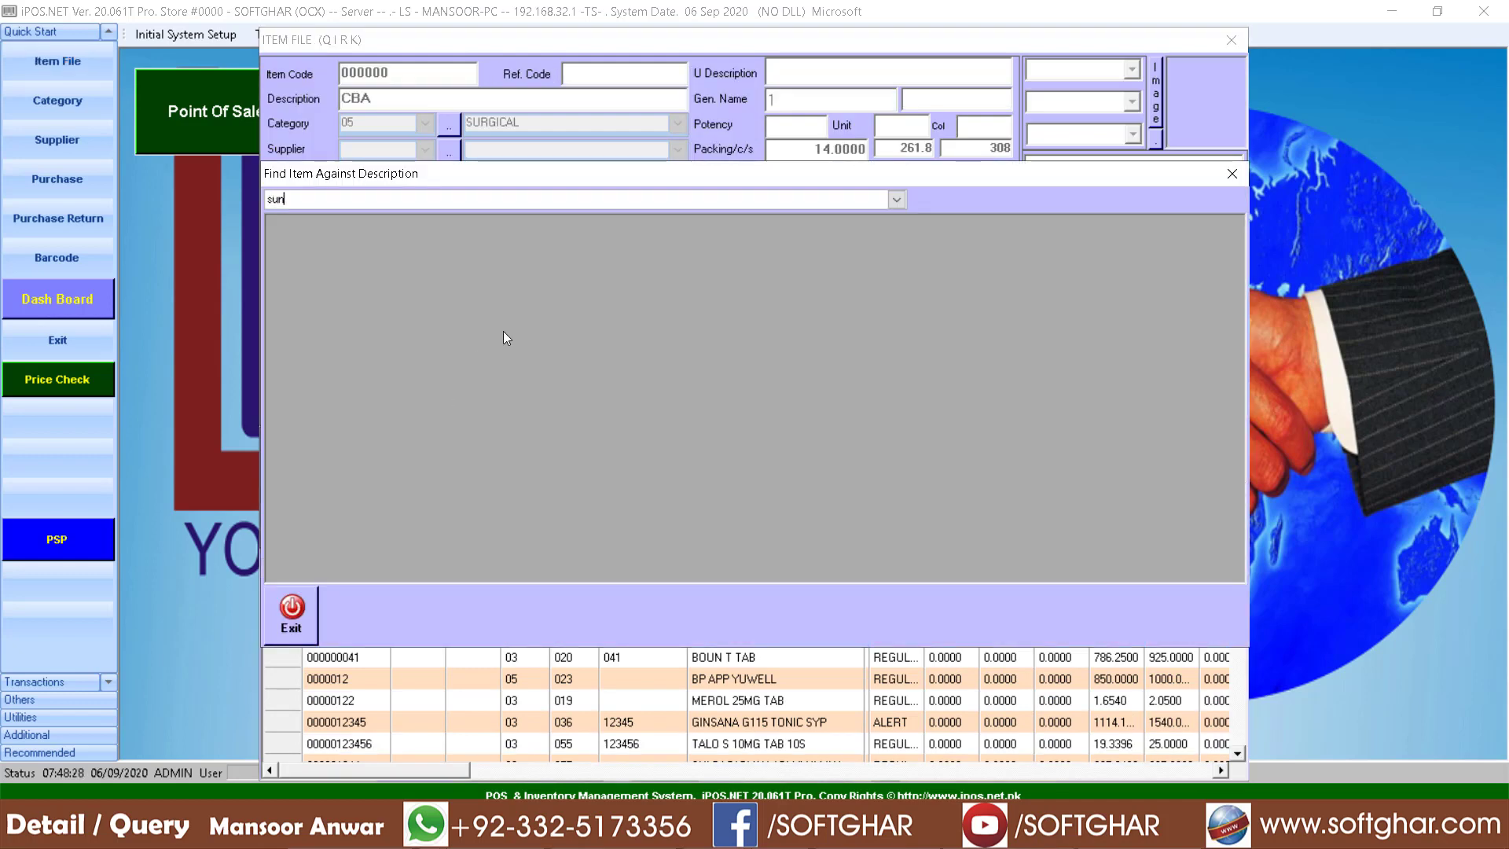
pyautogui.write('silk')
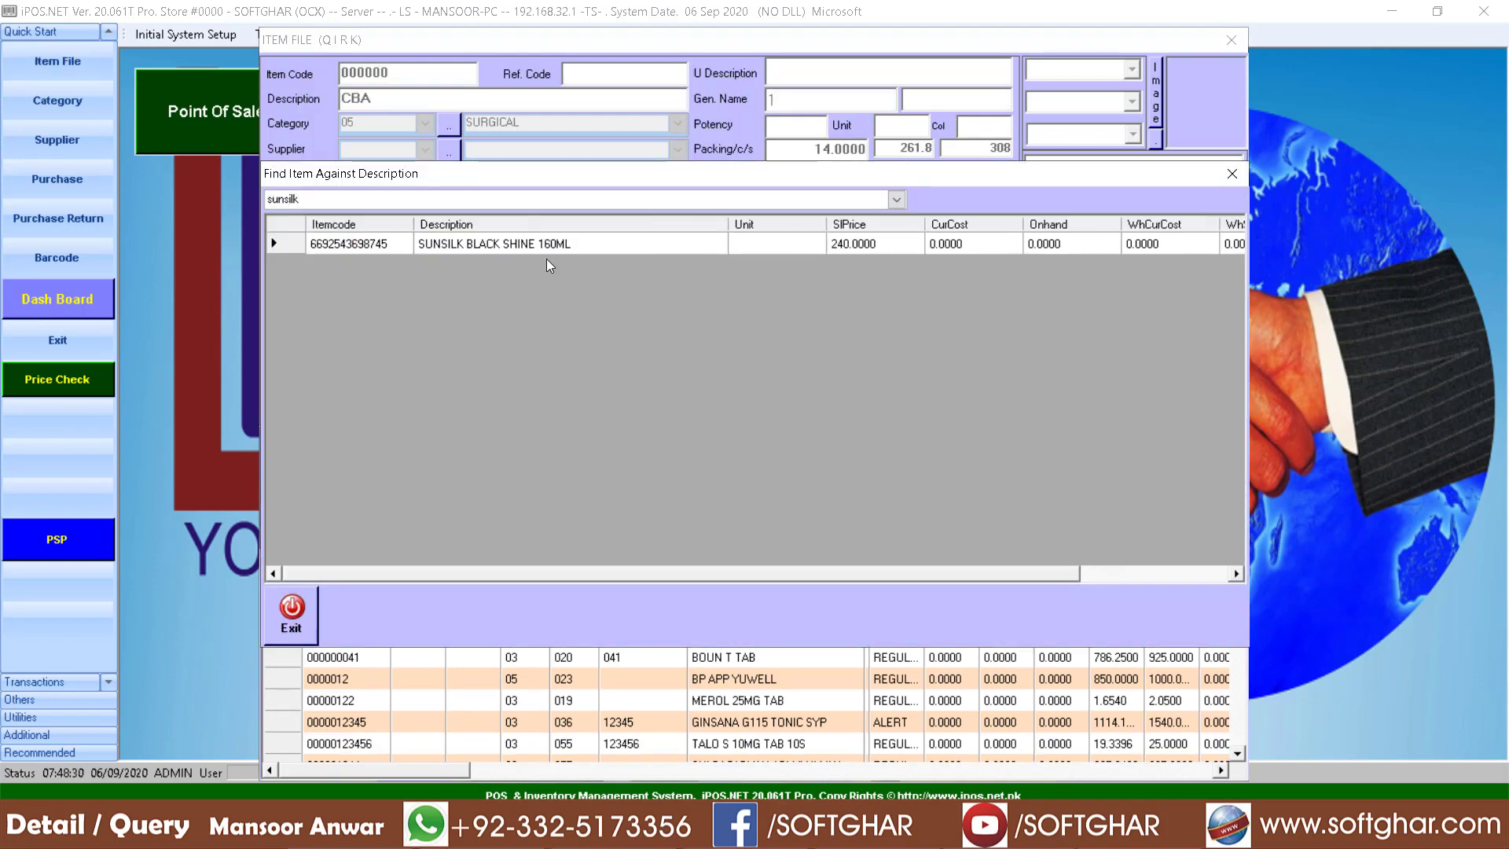
pyautogui.press('Down')
pyautogui.press('Return')
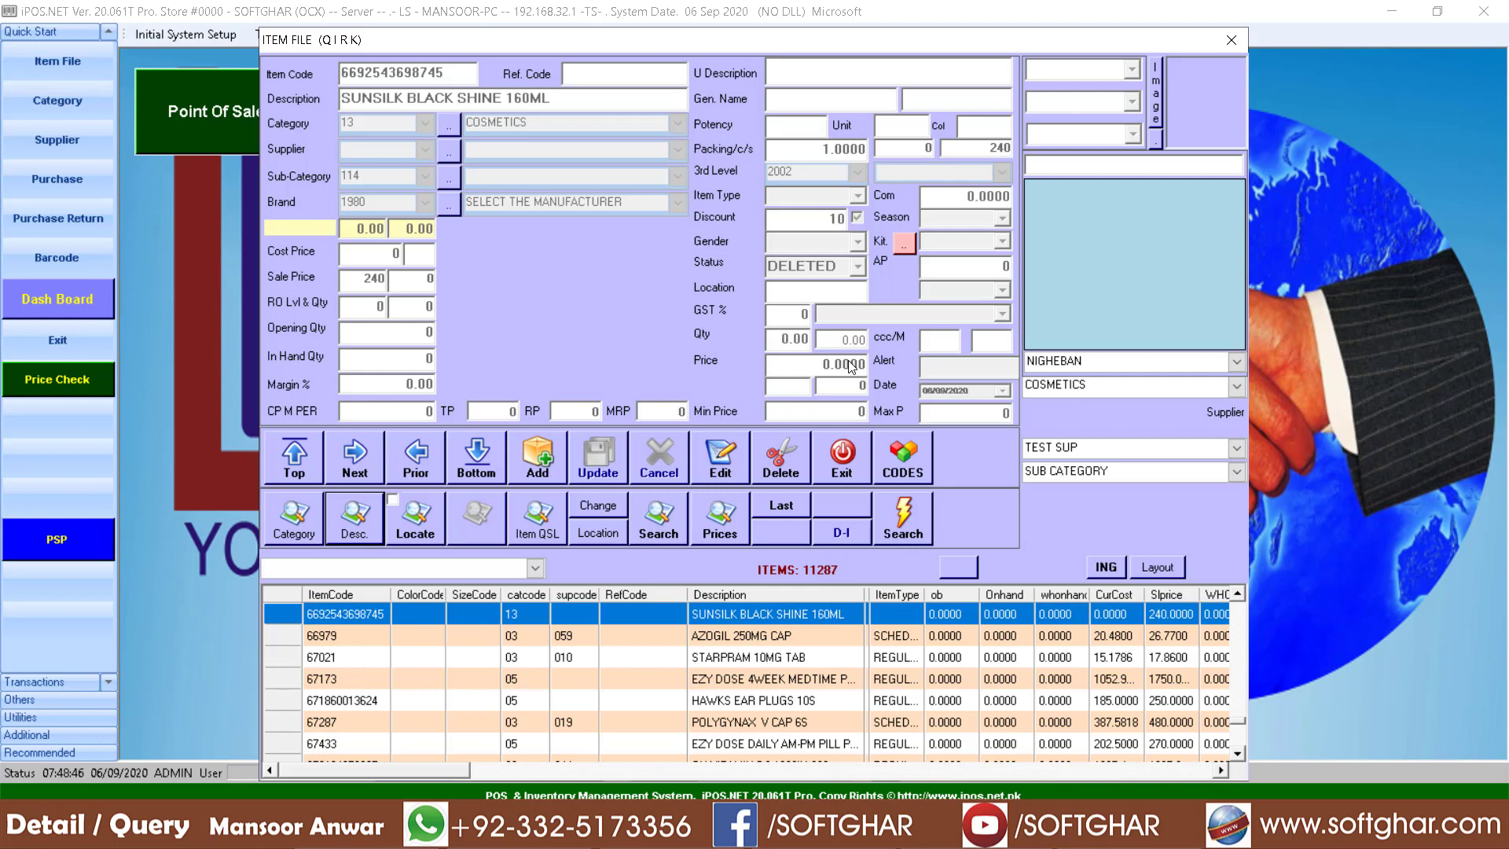
pyautogui.click(842, 471)
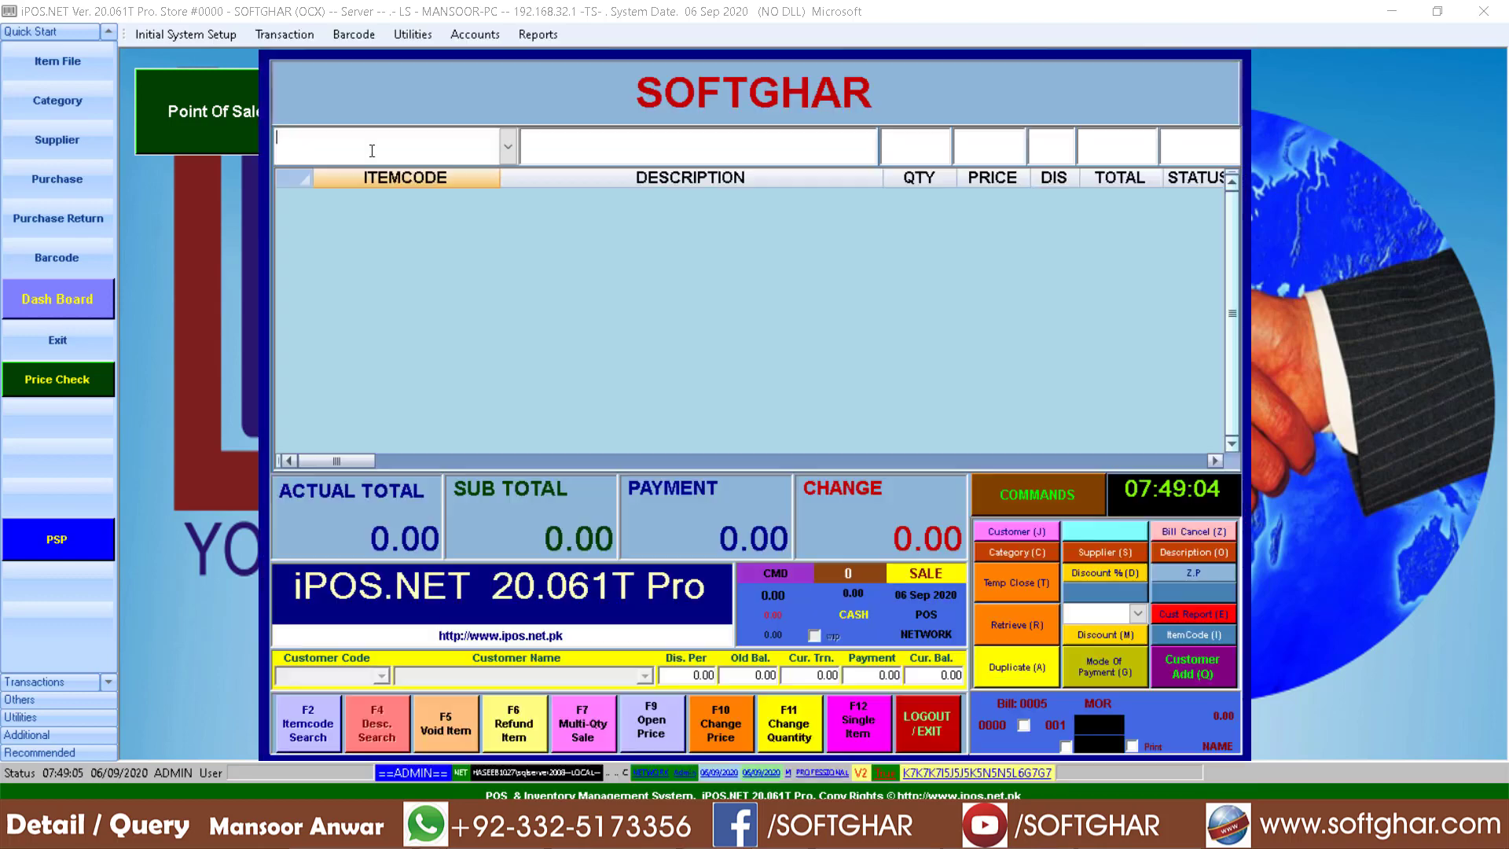
# Step: Add one SUNSILK BLACK SHINE 160ML to the new point-of-sale bill
pyautogui.write('SUN')
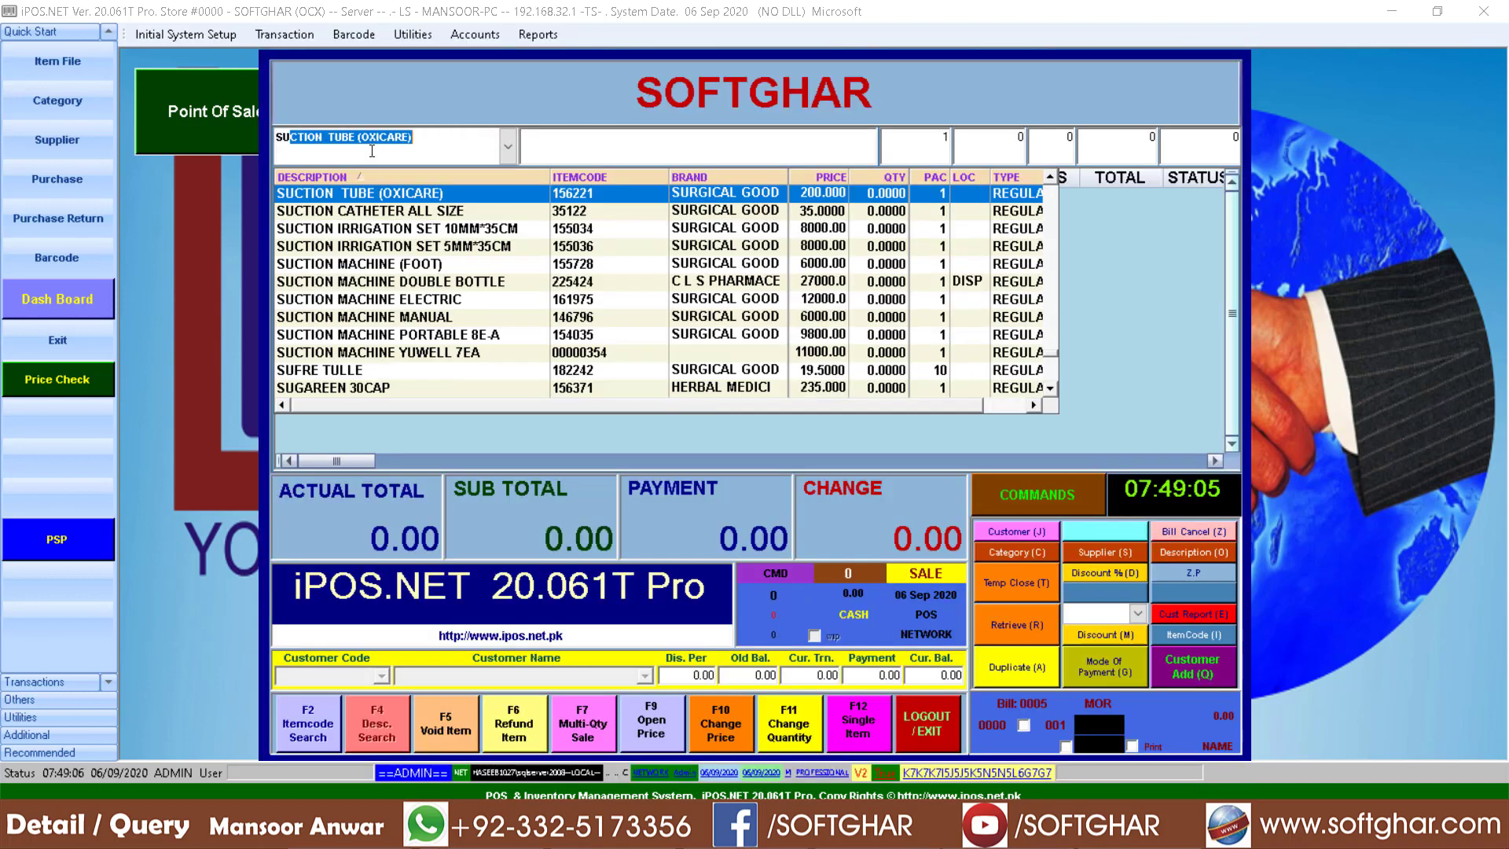
pyautogui.write('SILK BLACK SHINE 160ML')
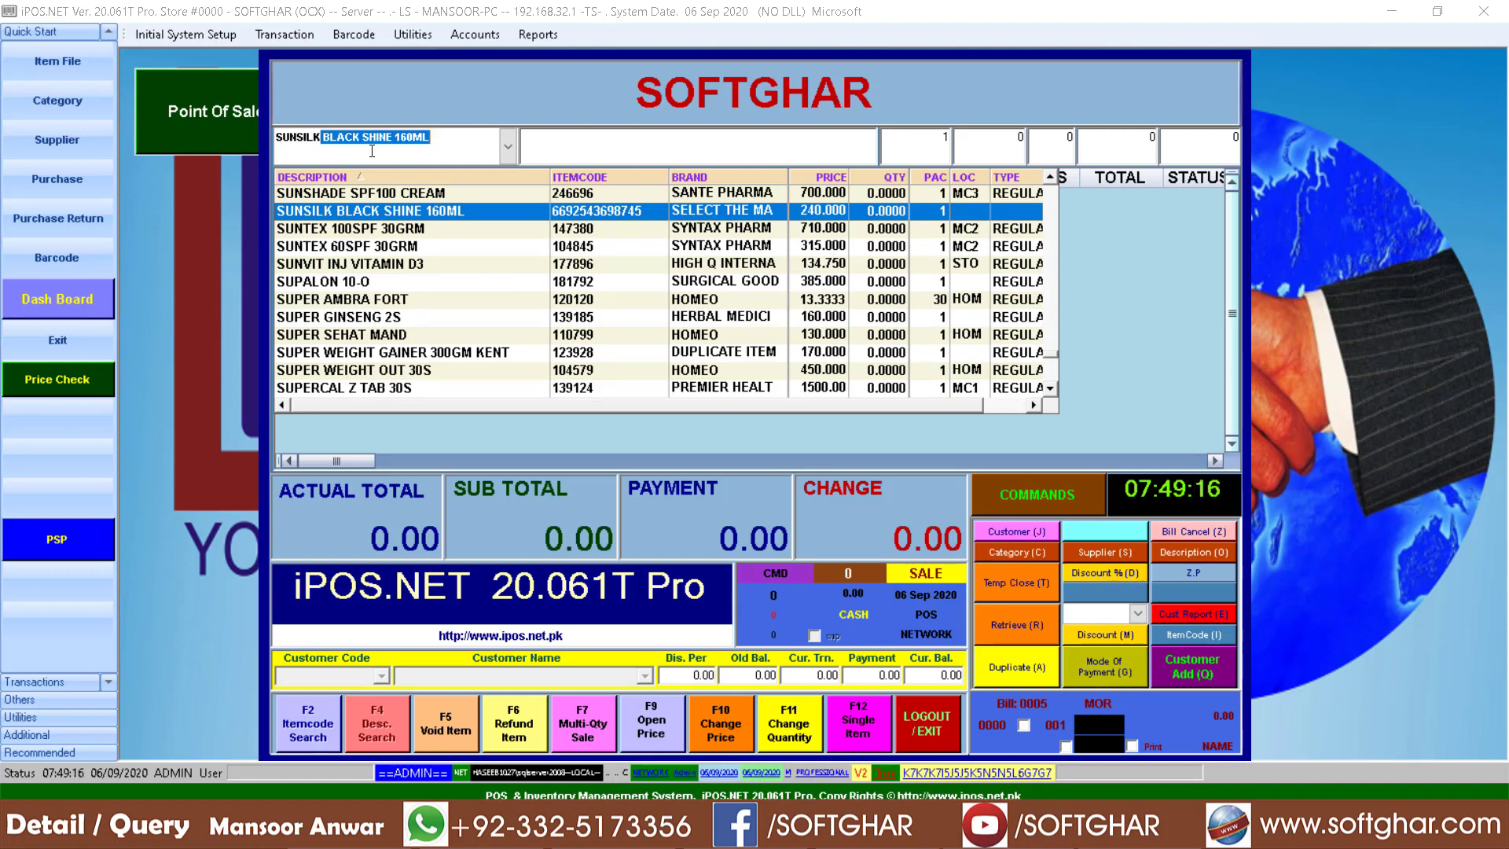
pyautogui.press('Return')
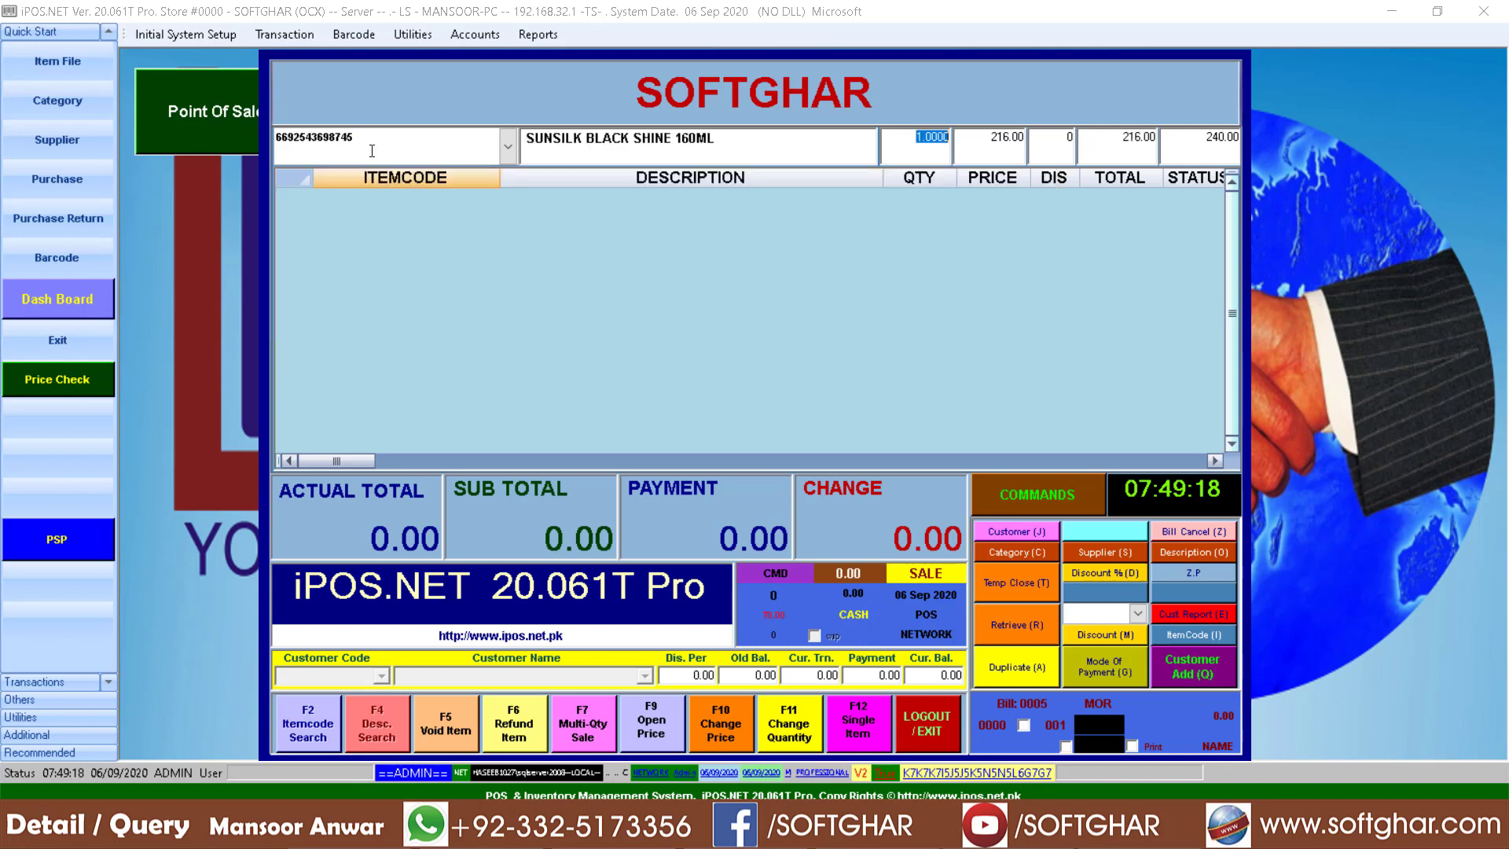
pyautogui.press('Return')
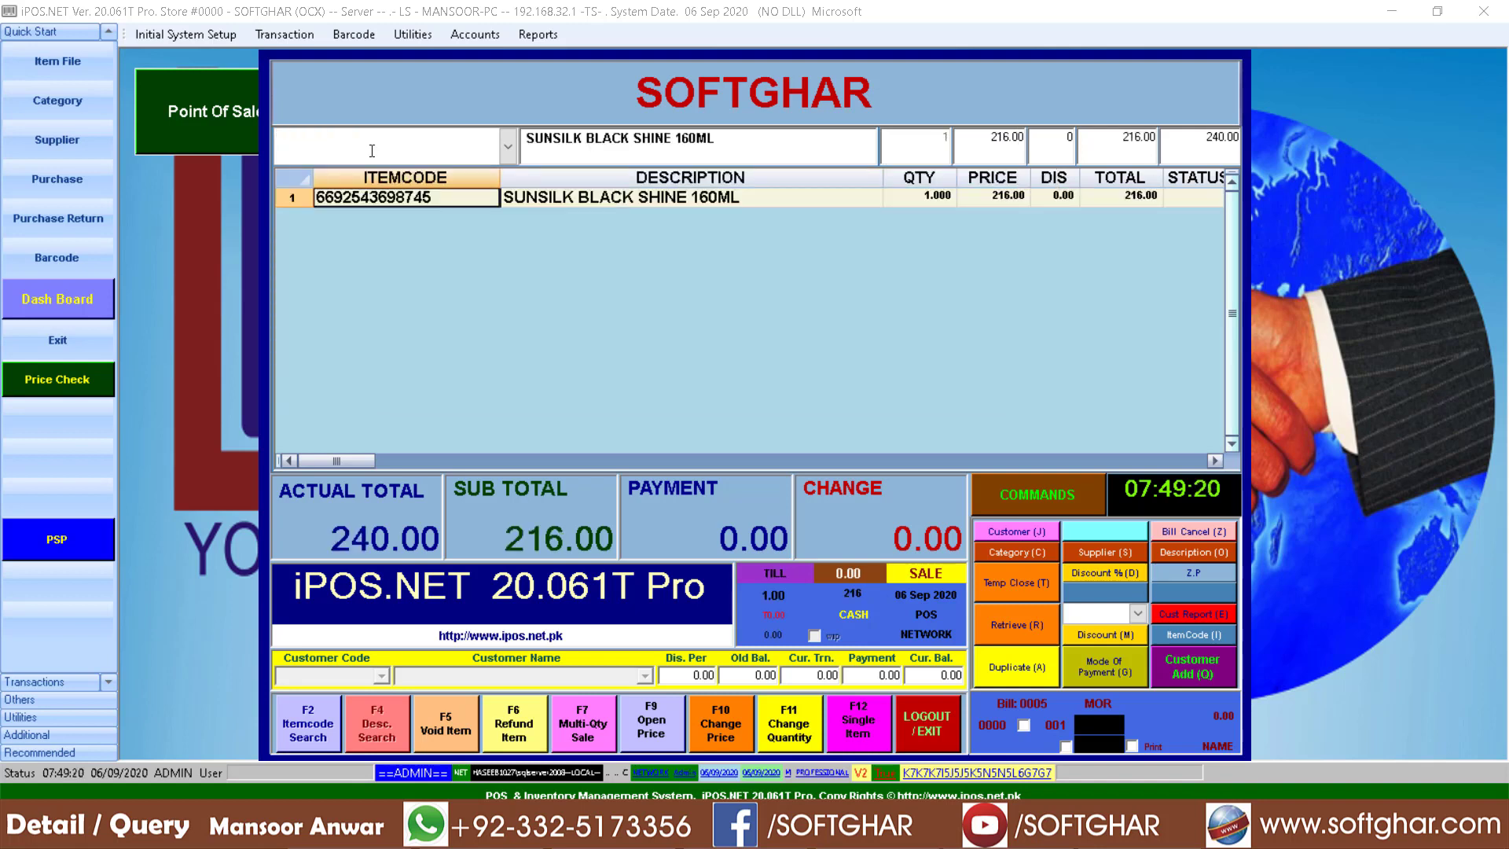